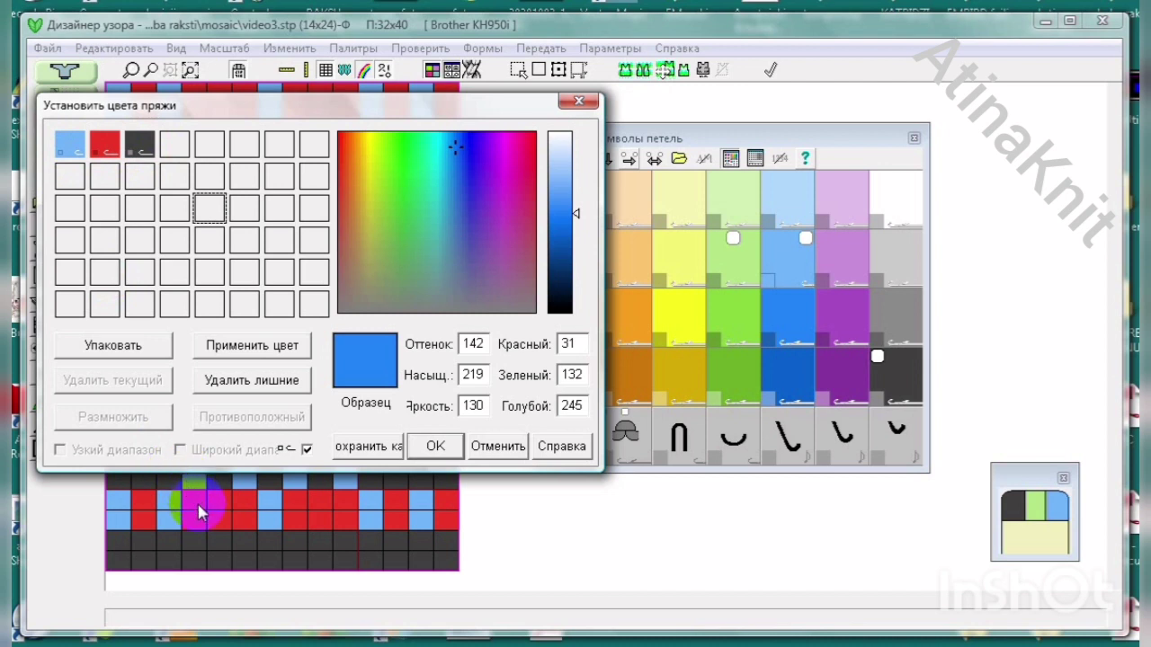
Move the dark grey yarn colour to the second slot of the yarn colours, ahead of red
click(140, 151)
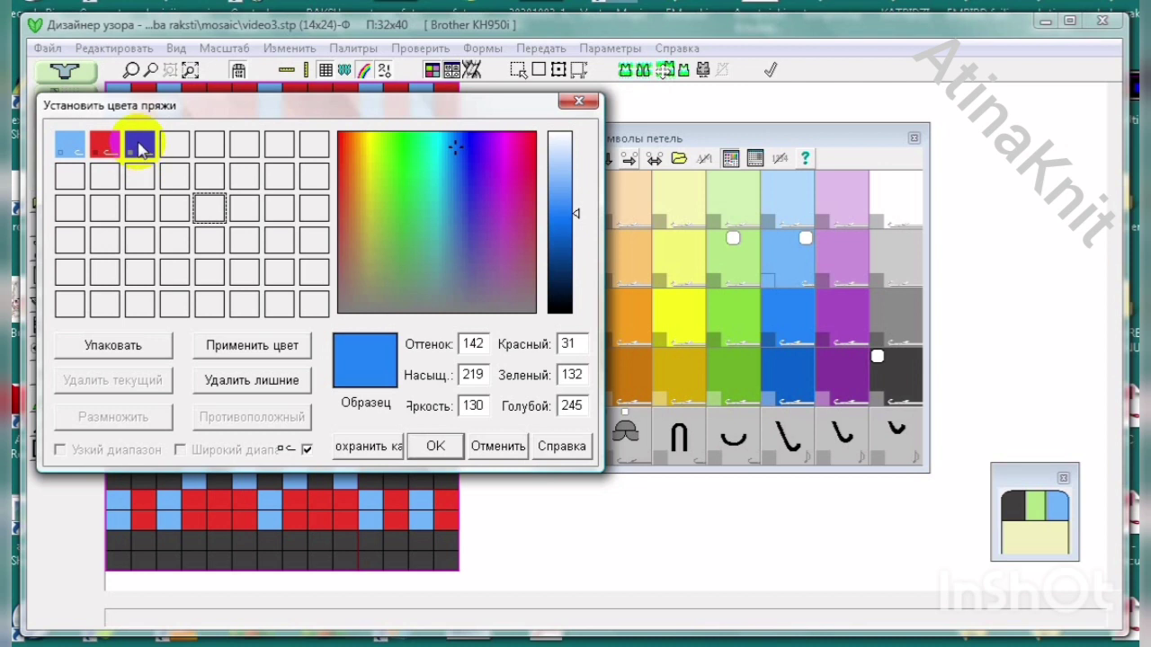
click(139, 146)
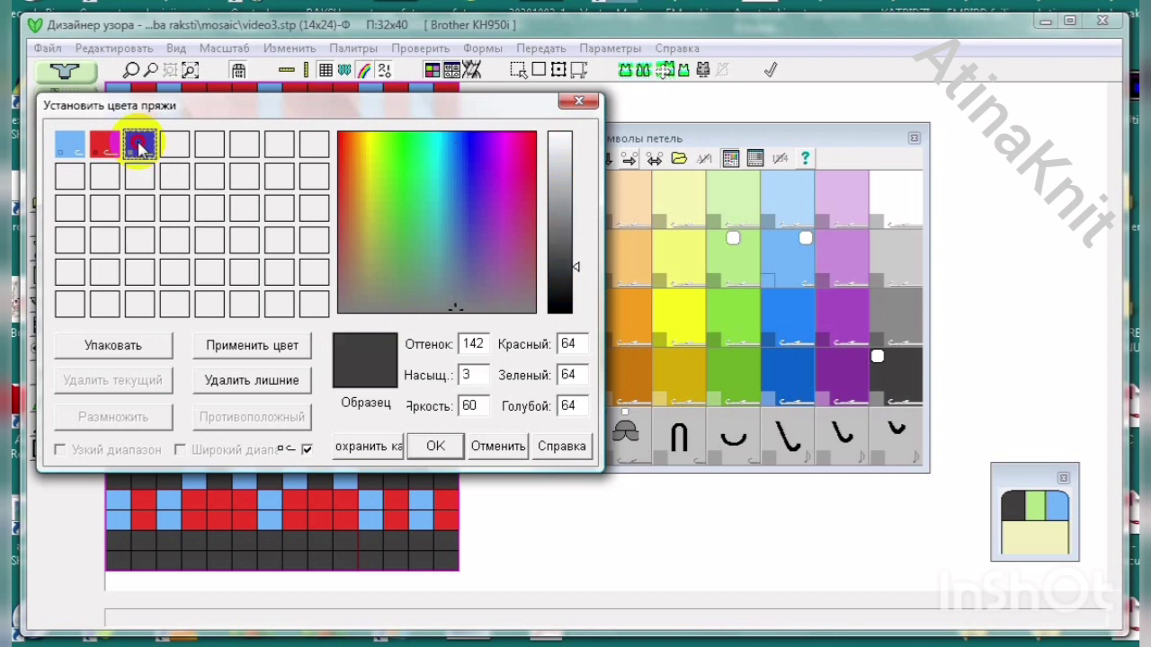
click(104, 146)
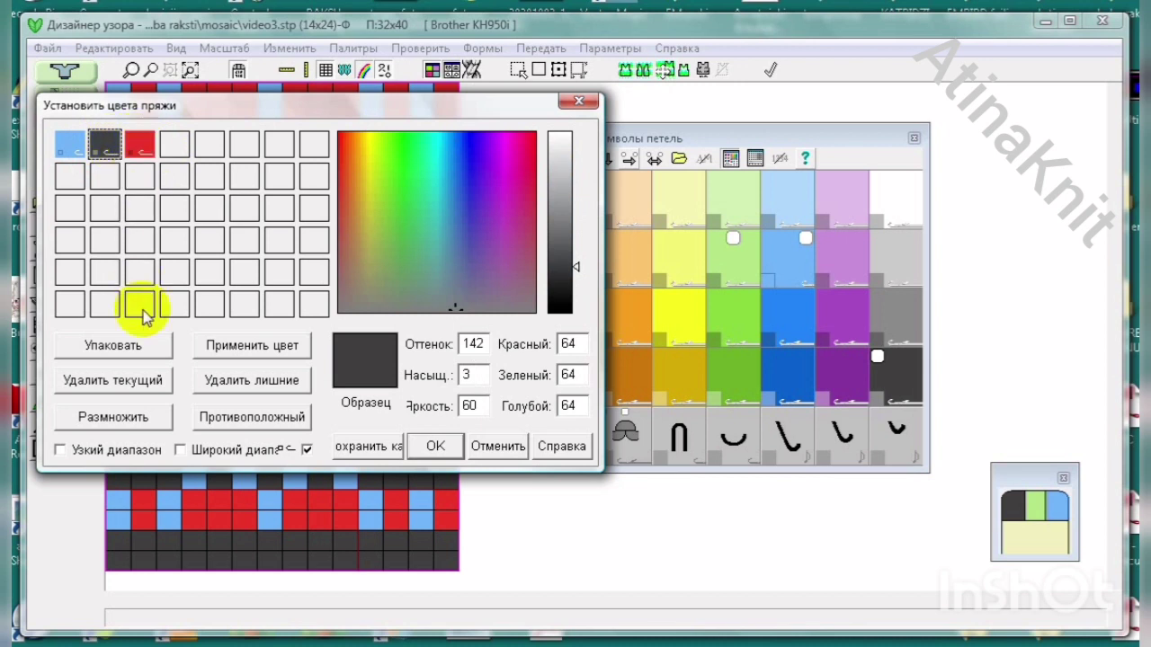
Pack the yarn colour palette, remove the unused colours and apply the new palette to the pattern
click(139, 349)
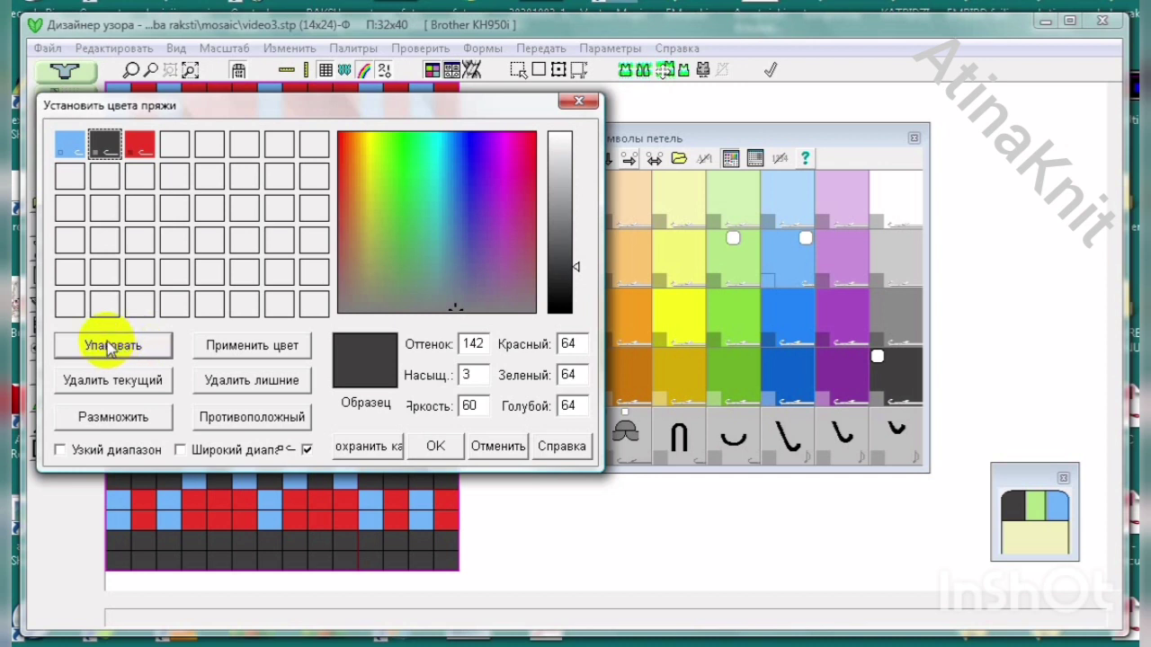
click(107, 345)
click(256, 385)
click(137, 349)
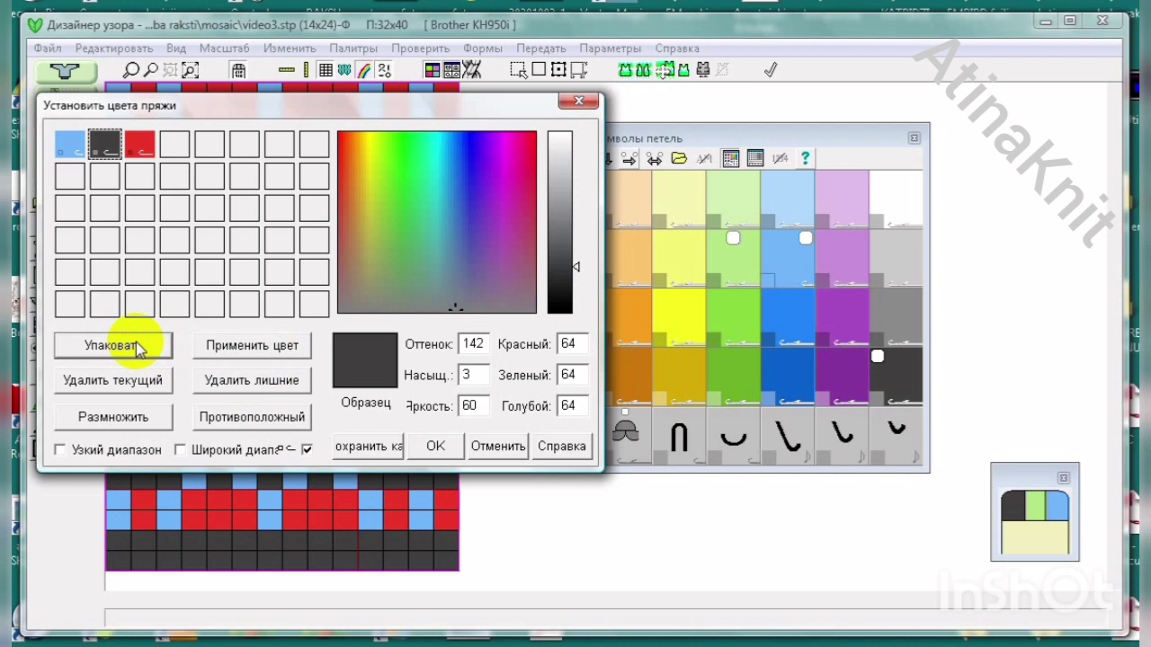
click(444, 452)
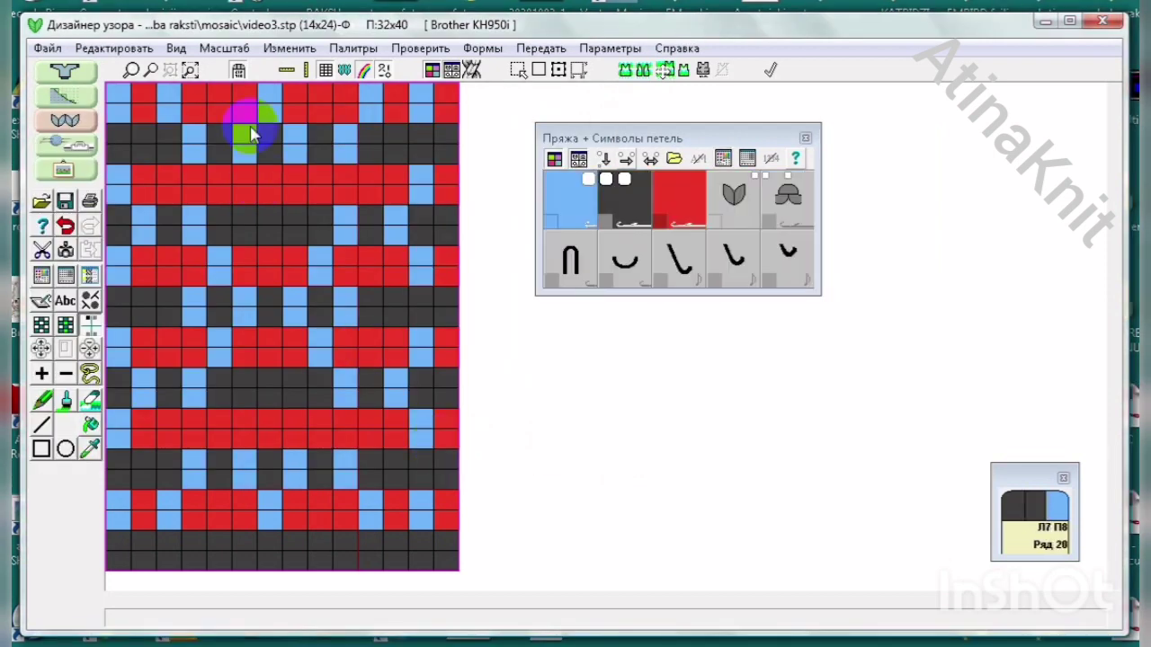
Assign service numbers (Служебные номера) to the yarns: 1 for dark grey and 2 for red, leaving light blue blank
click(356, 49)
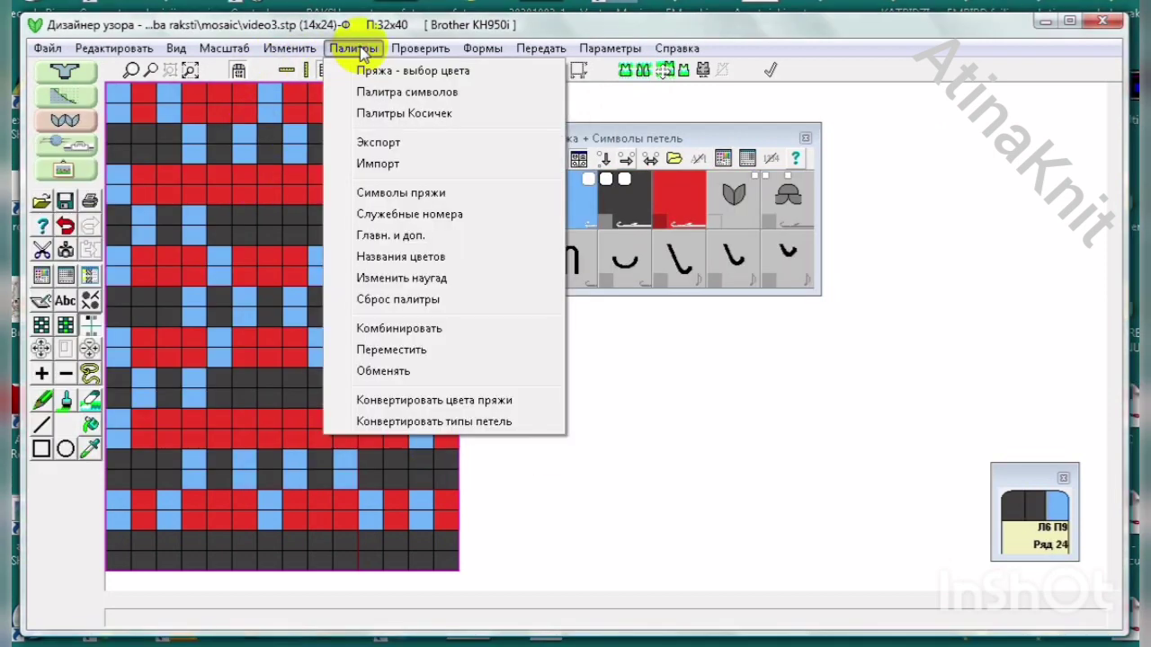
click(375, 214)
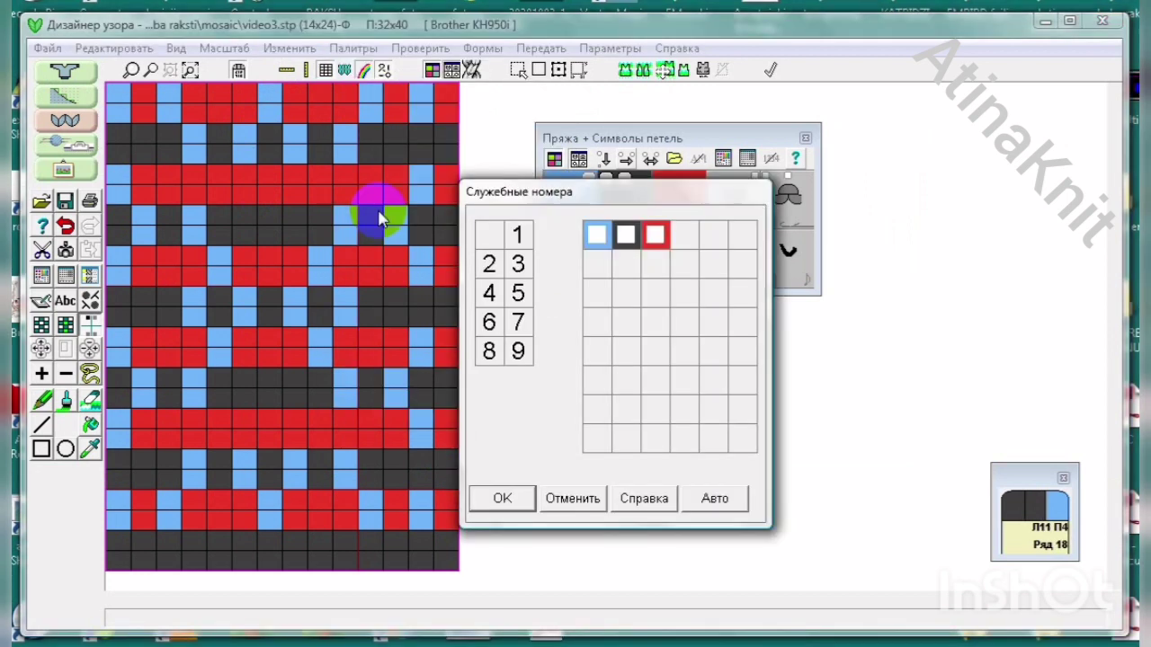
click(528, 233)
click(596, 235)
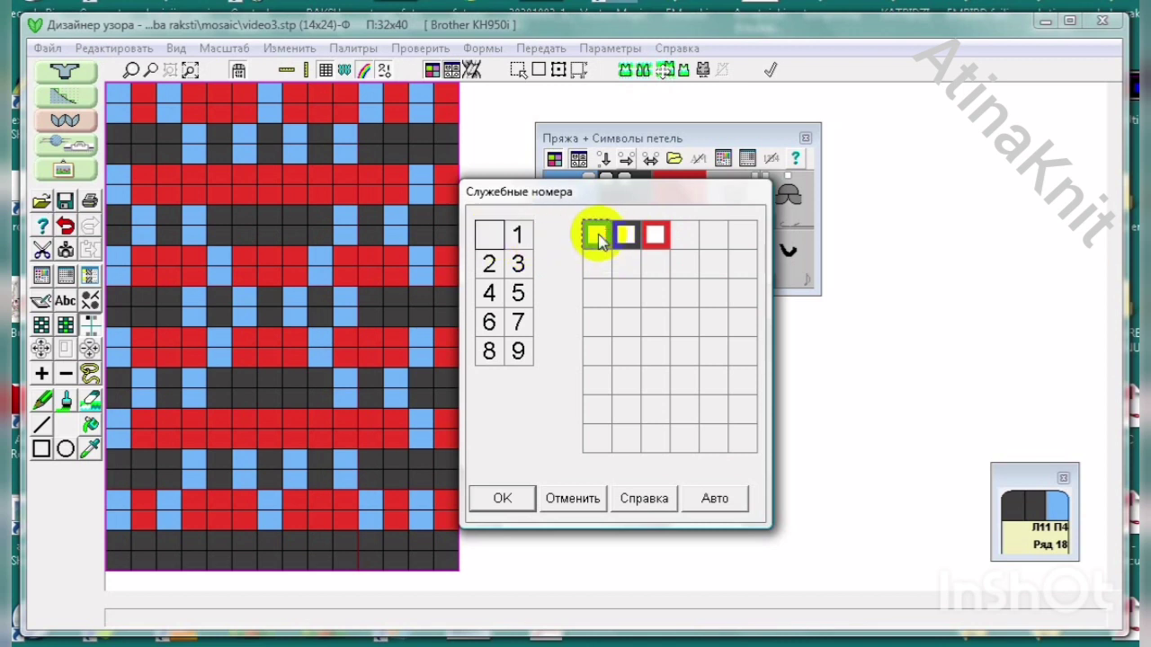
click(518, 236)
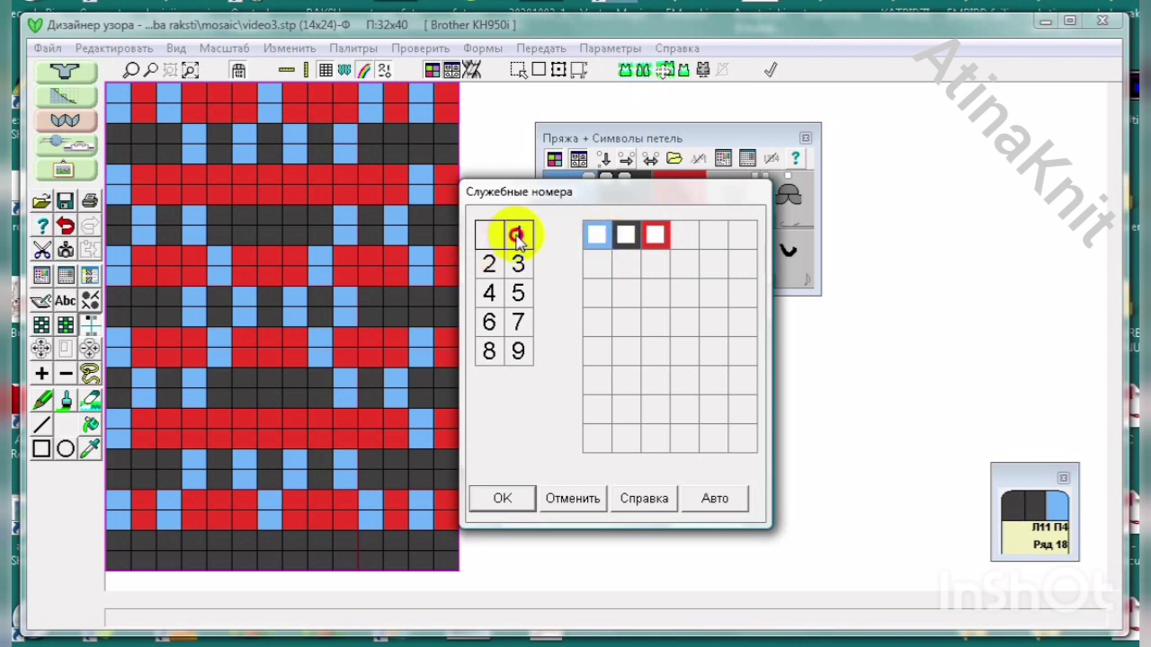
click(626, 234)
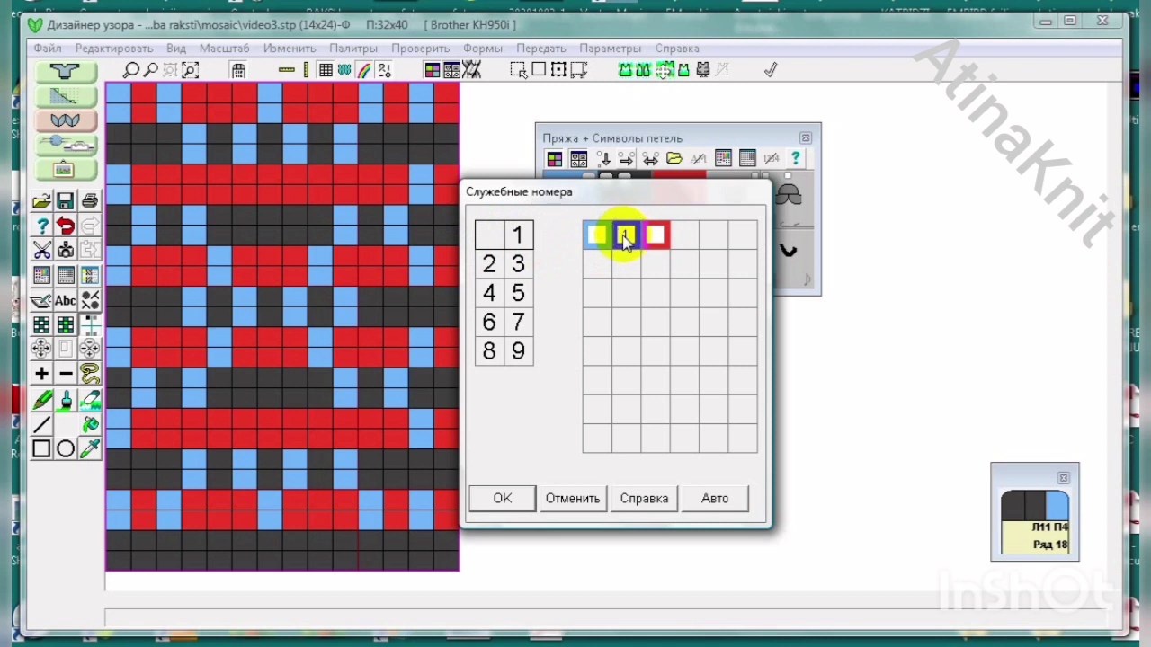
click(493, 266)
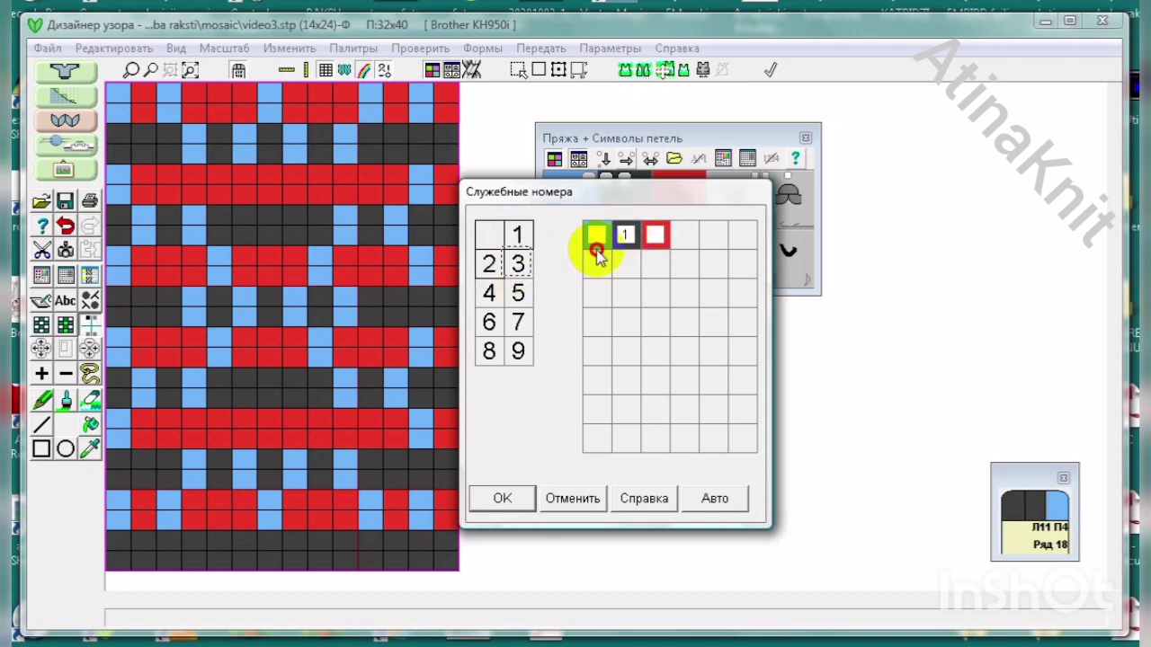
click(655, 237)
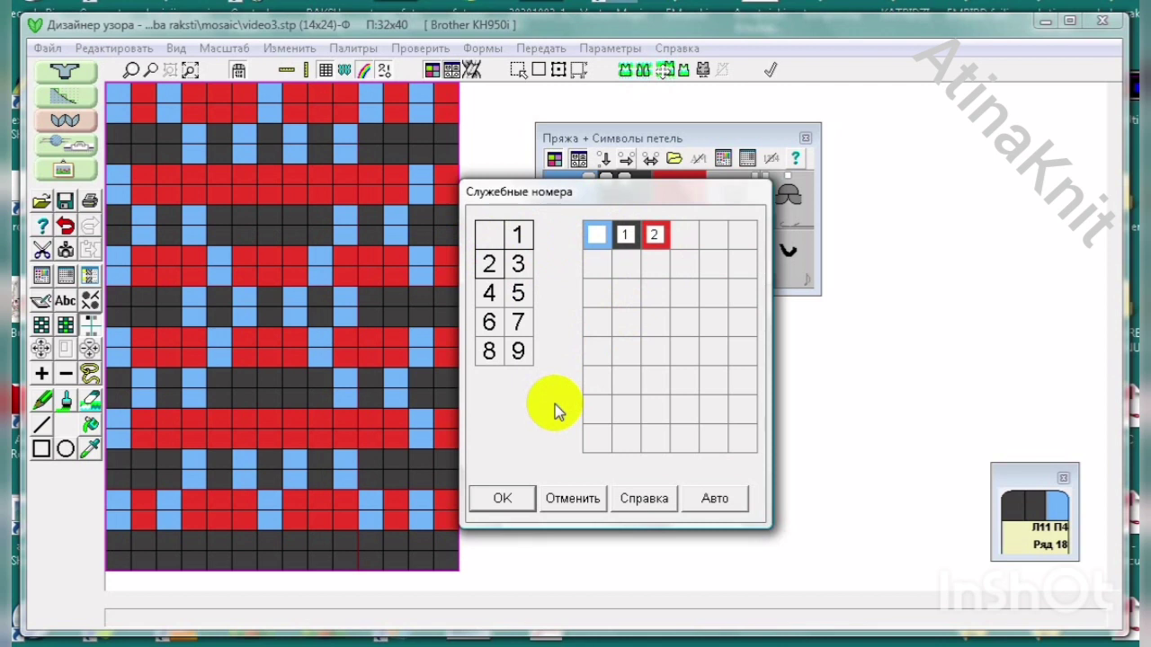
click(503, 498)
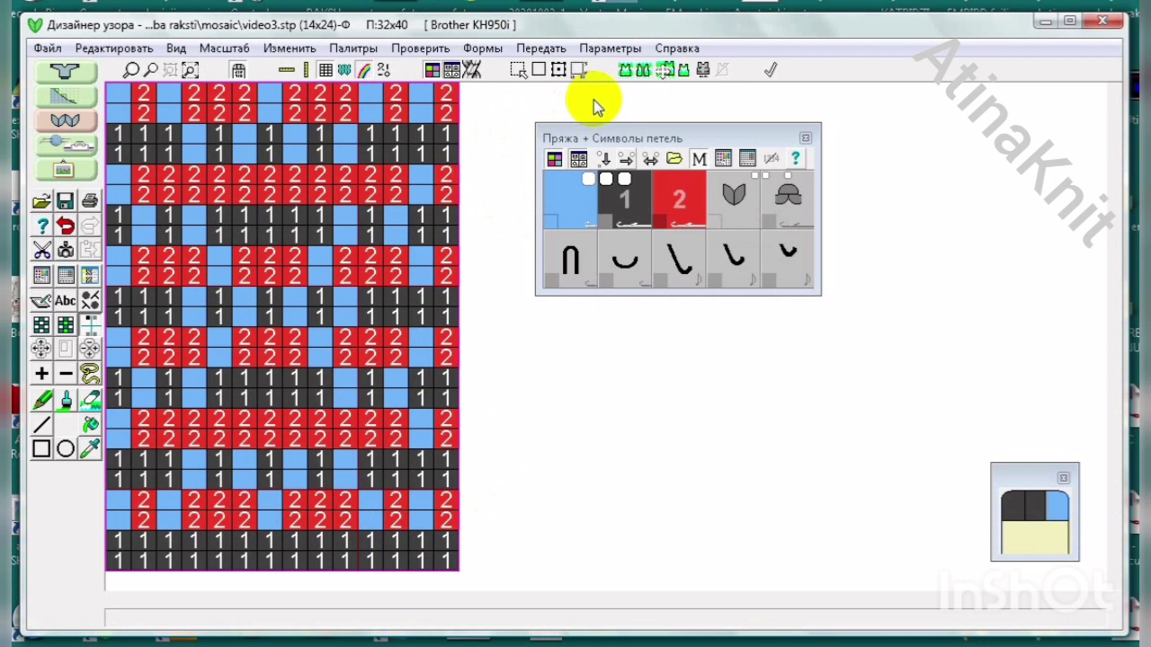
In the knitting method's Brother KH950i options, enable use of the colour changer (Исп. сменник цвета) and apply the settings
click(693, 135)
drag(693, 134, 838, 146)
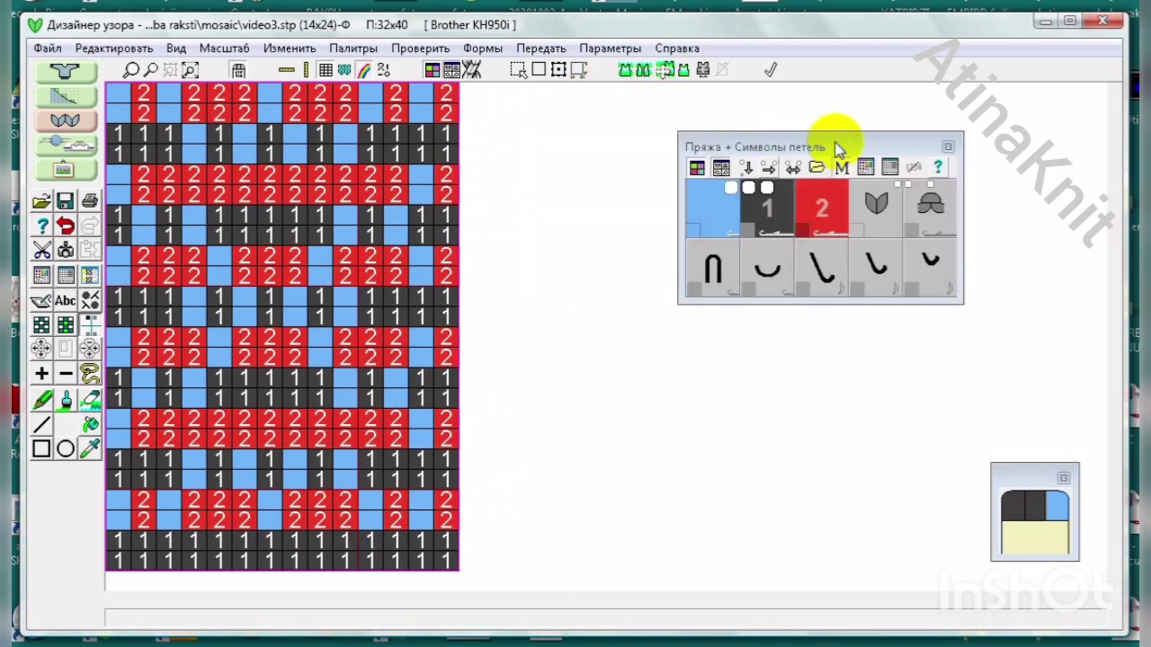
click(603, 50)
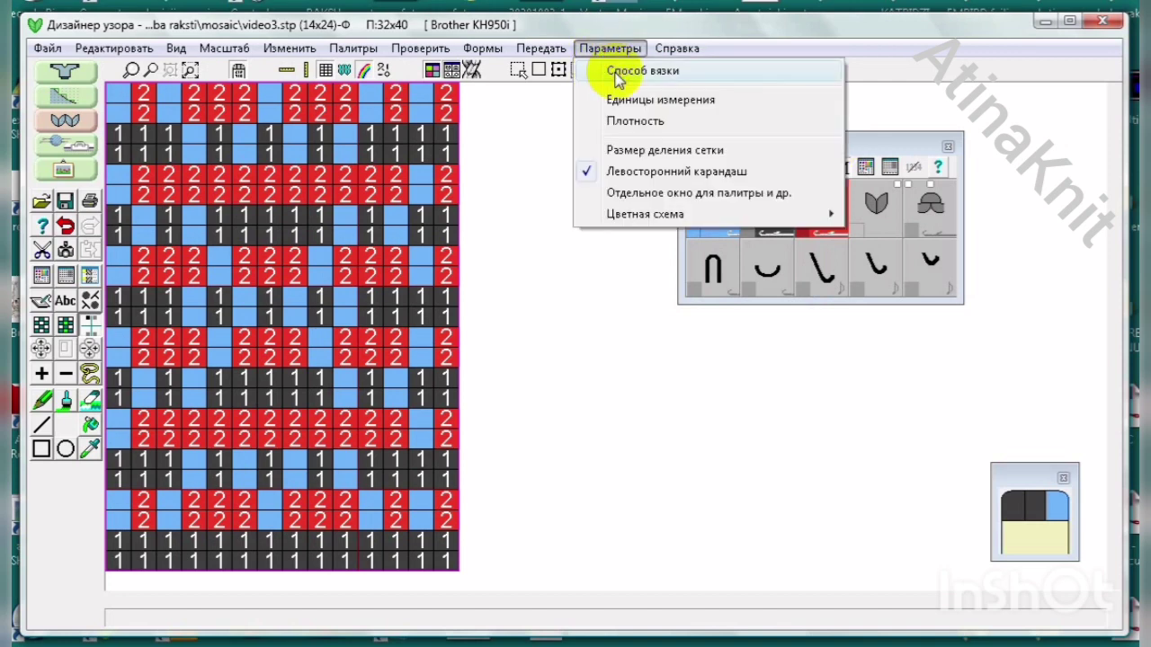
click(619, 72)
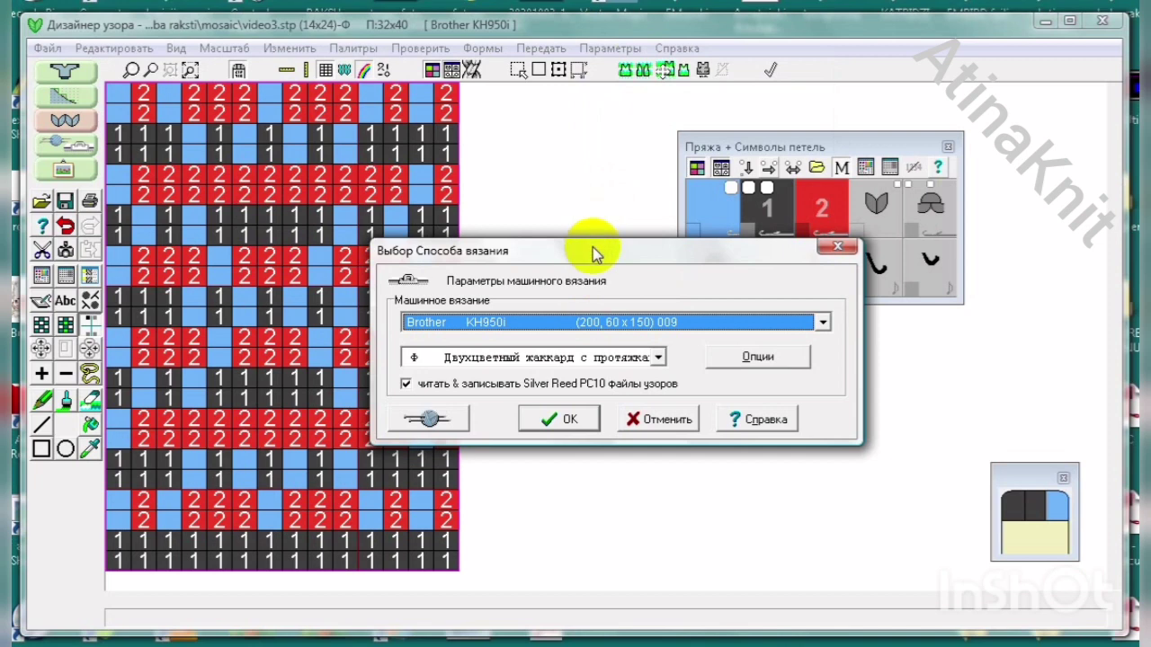
drag(593, 249, 417, 209)
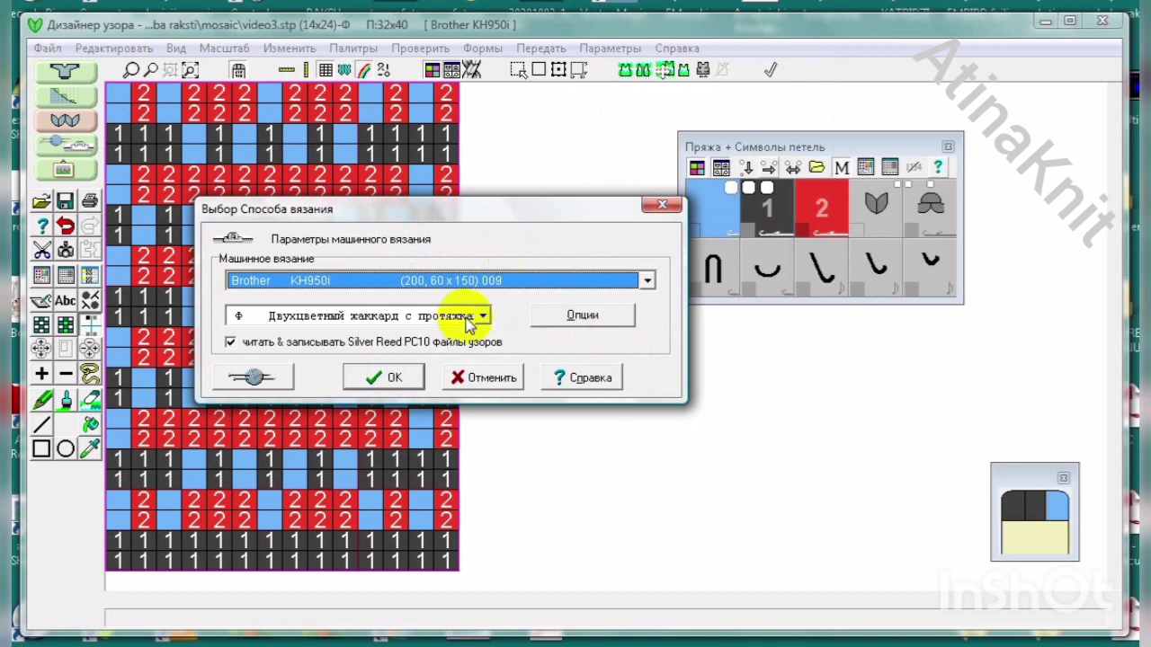
click(576, 317)
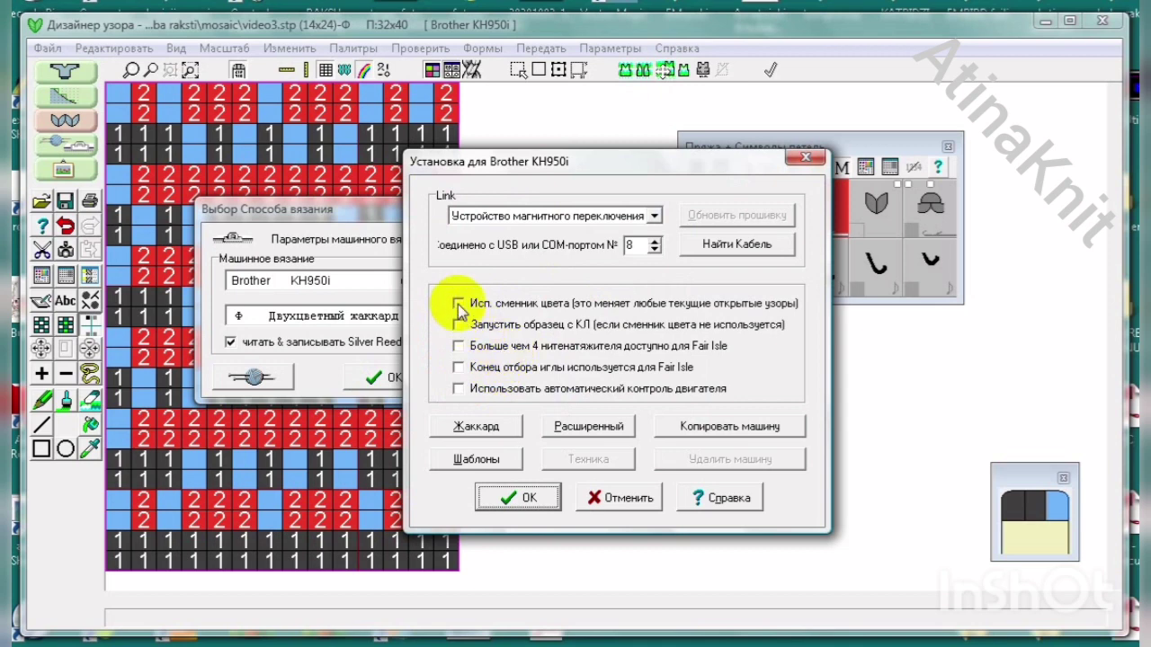
drag(609, 159, 447, 164)
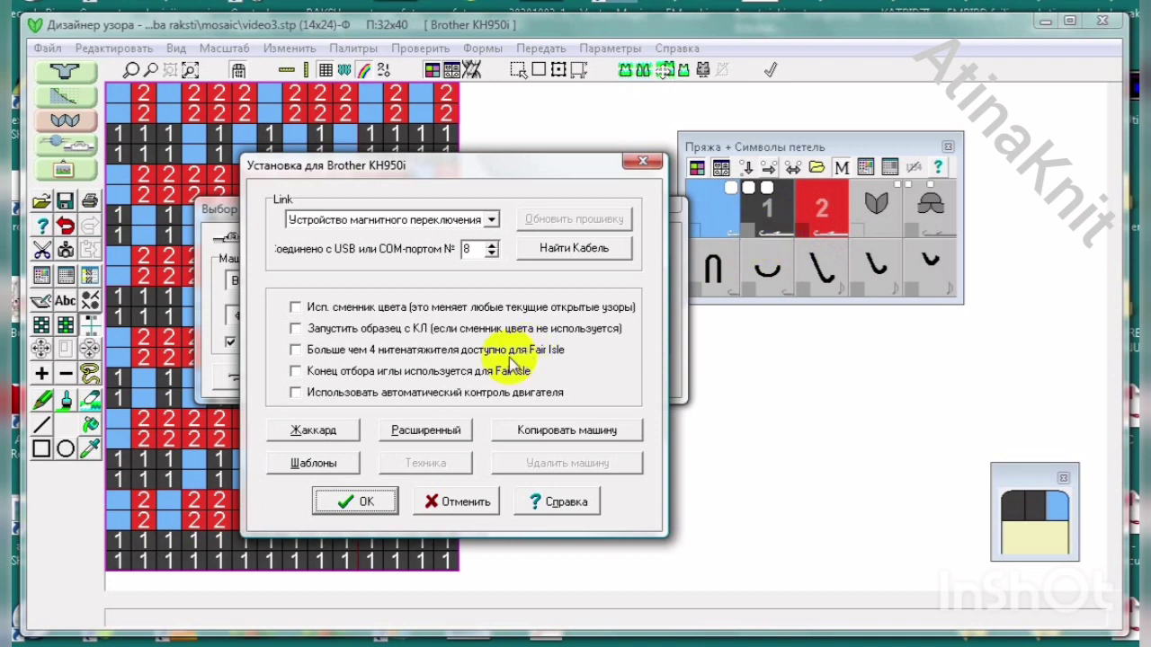
click(296, 308)
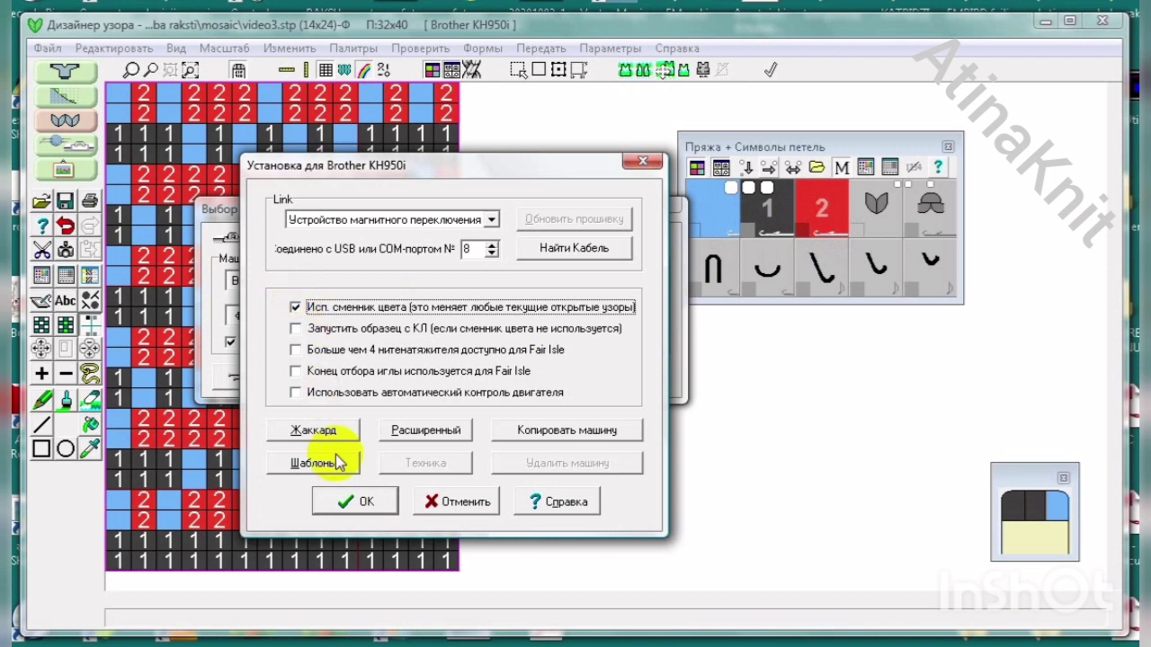
click(358, 501)
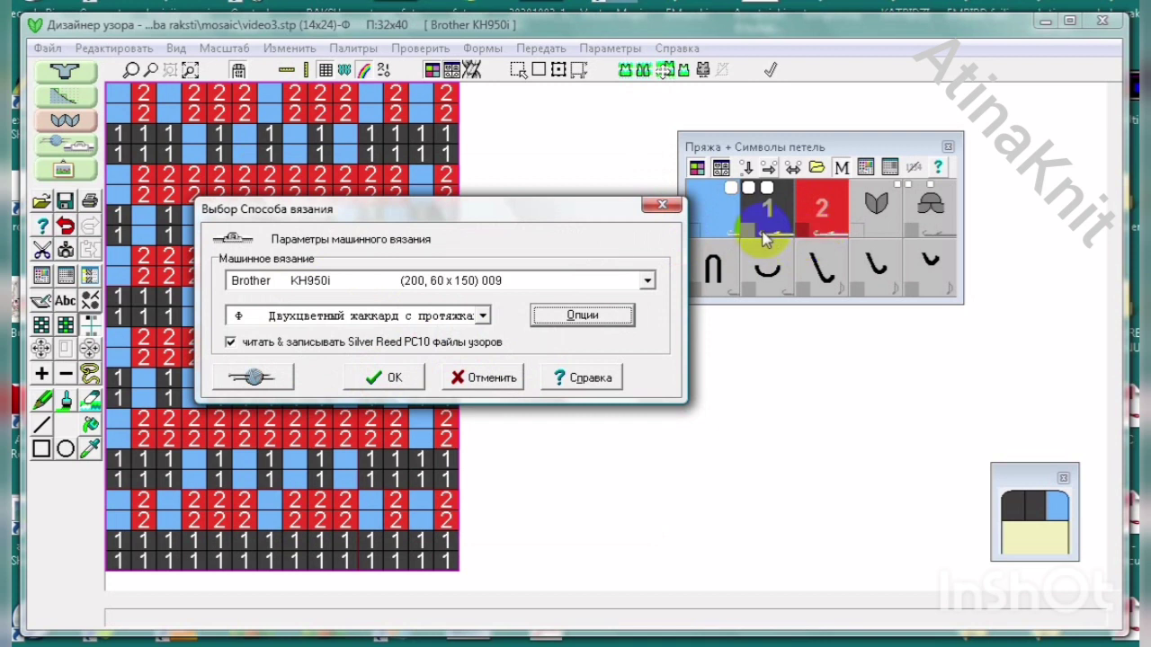
click(547, 317)
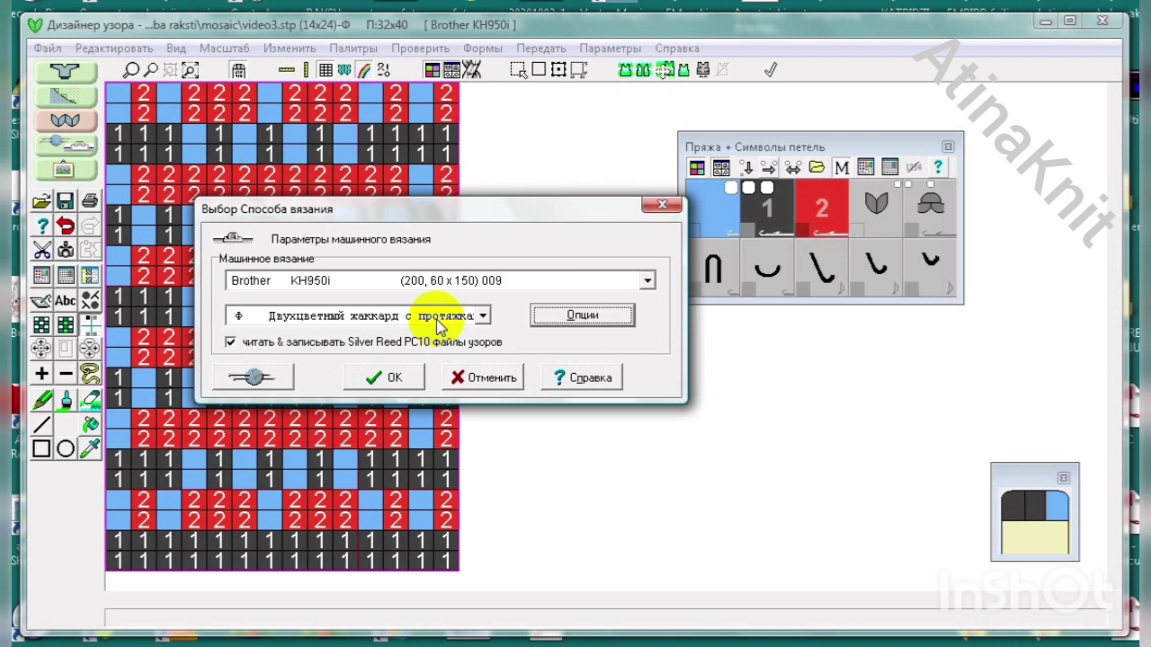
click(787, 229)
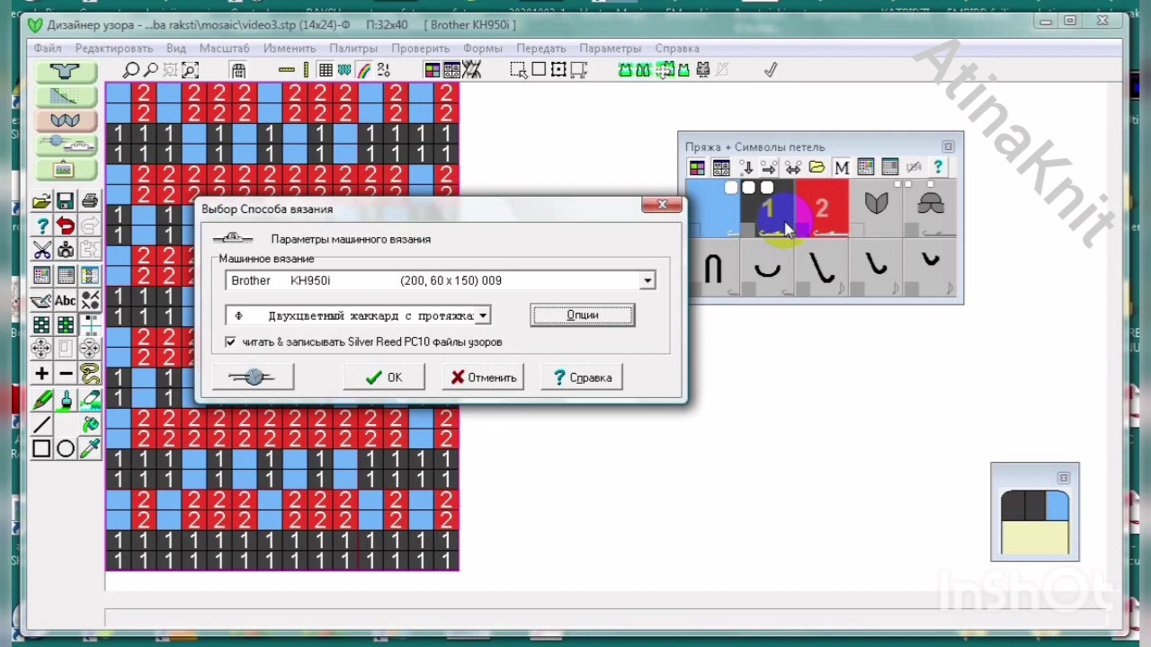
click(385, 378)
click(766, 230)
click(818, 214)
click(719, 236)
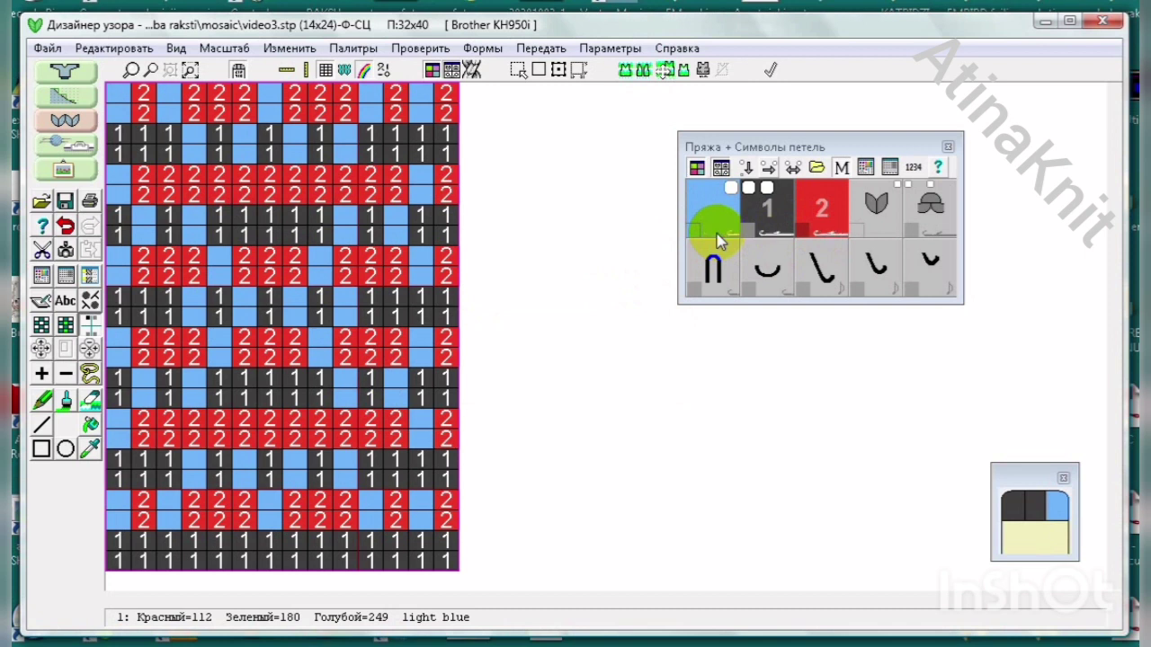
click(762, 223)
click(765, 236)
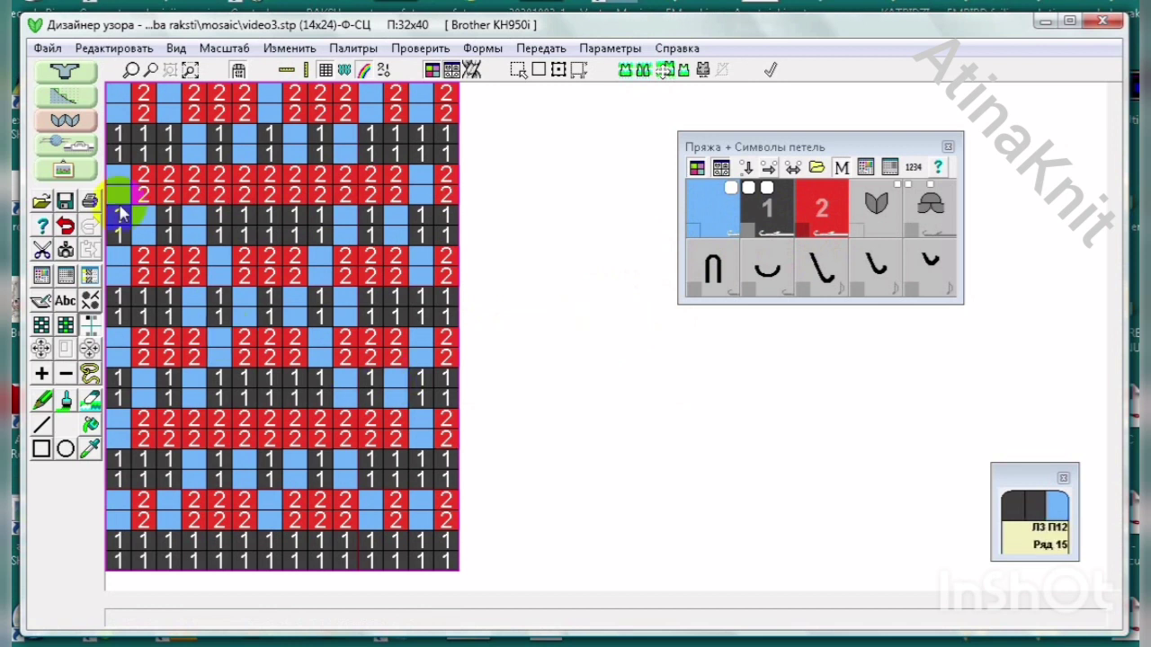
Save the pattern as a new file named ccd in the mosaic folder
click(50, 49)
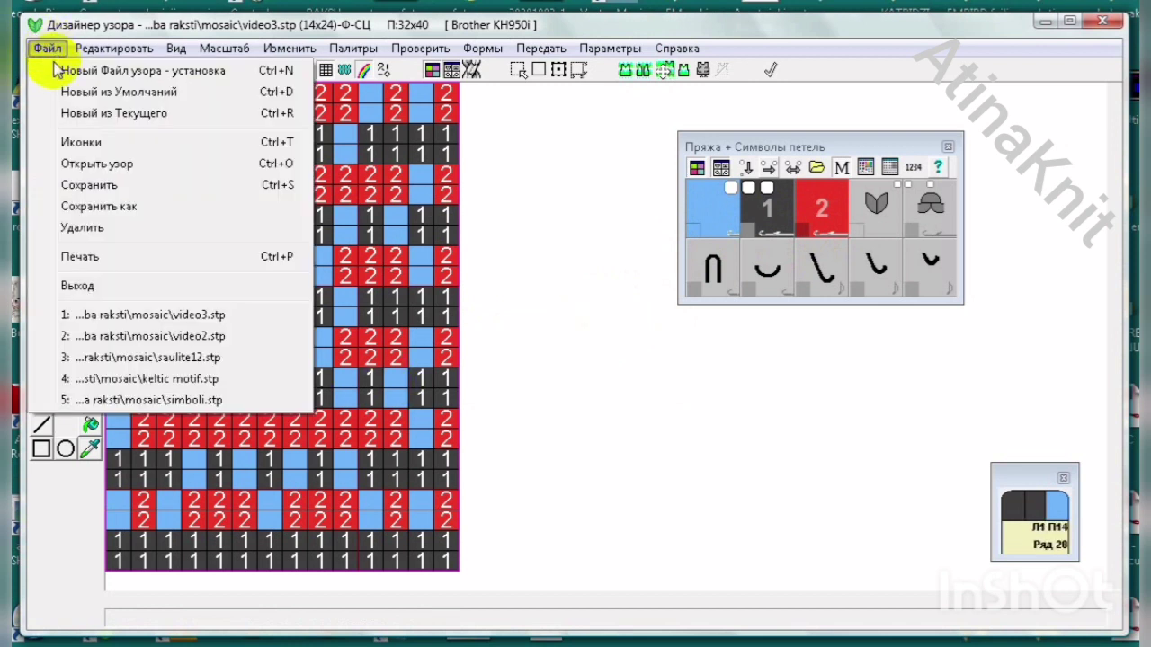
click(79, 206)
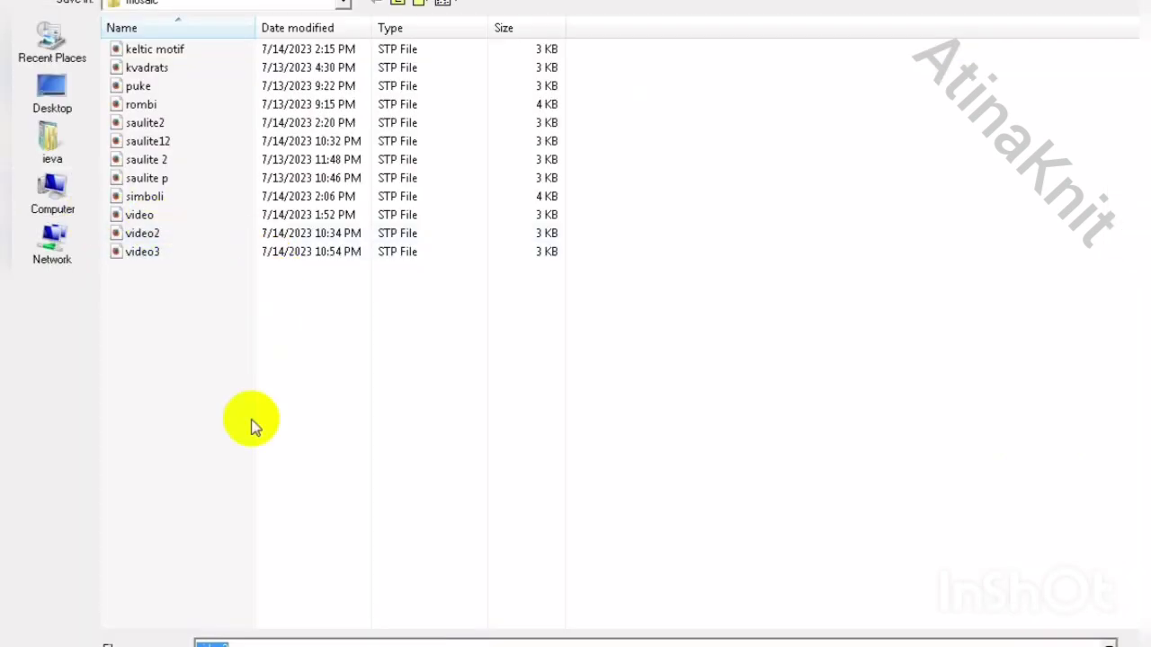
click(268, 465)
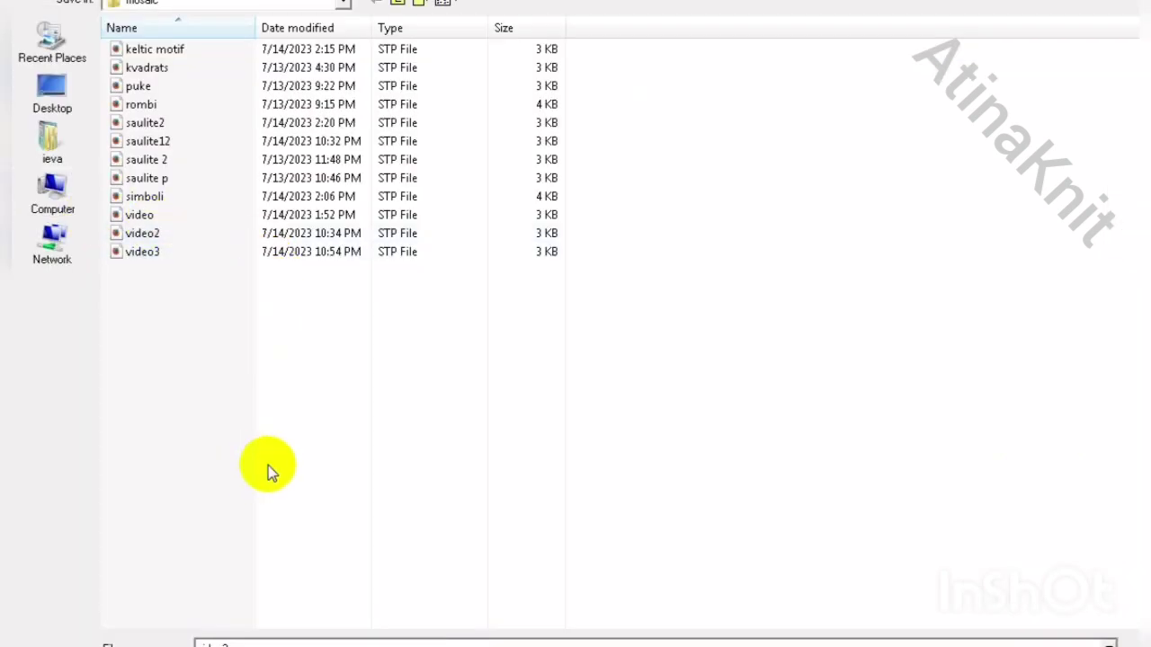
double_click(238, 640)
key(BackSpace)
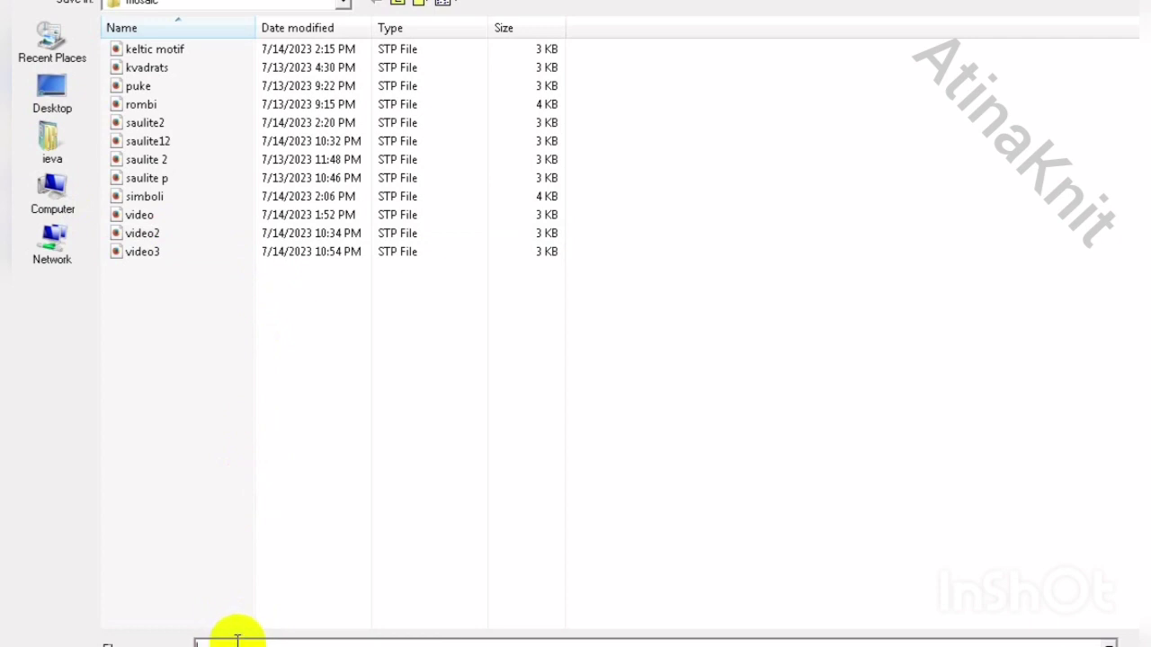
text(ccd)
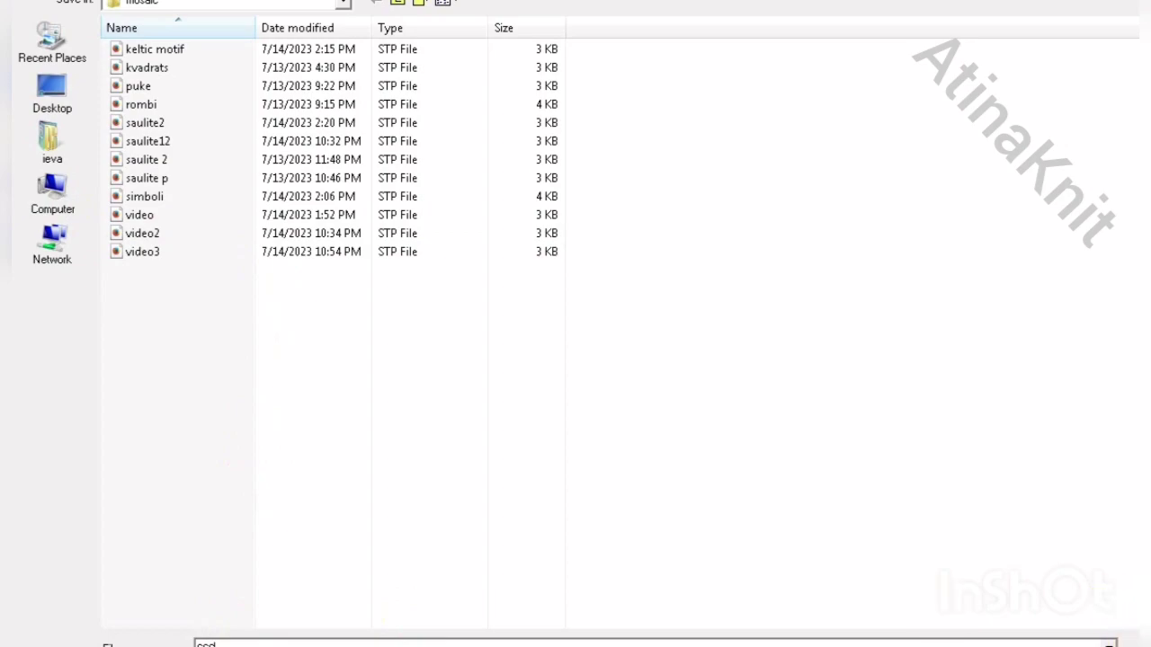
key(Return)
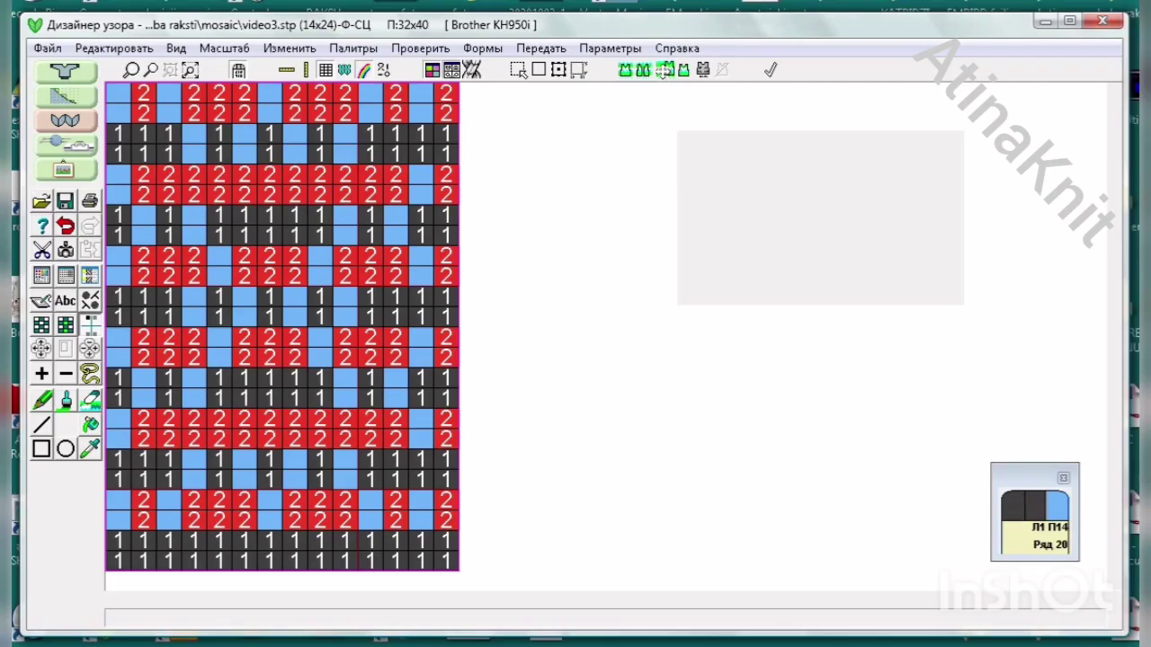